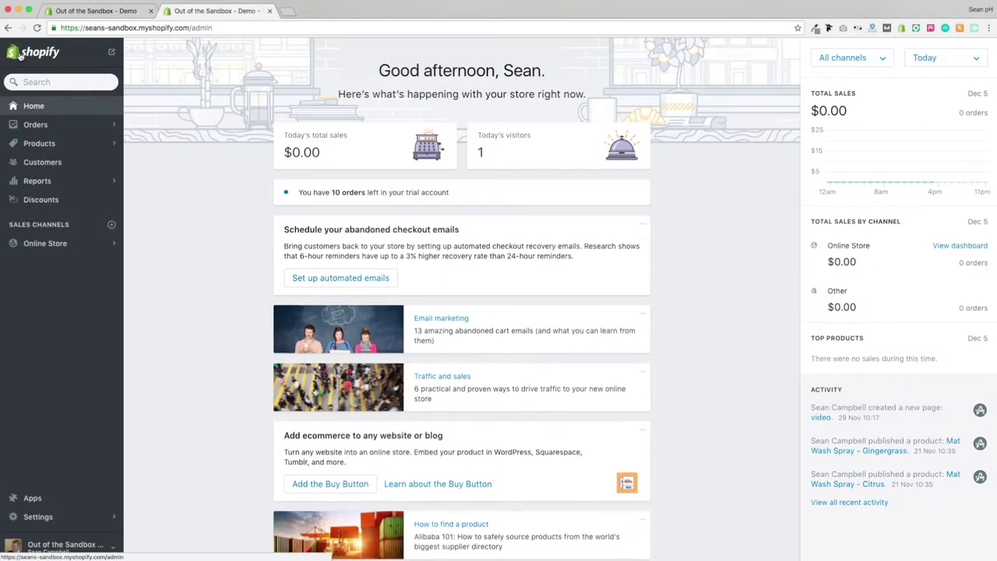
Open the Turbo-1-1-1 theme in the editor, browse the preview, and open Header settings.
left_click(53, 244)
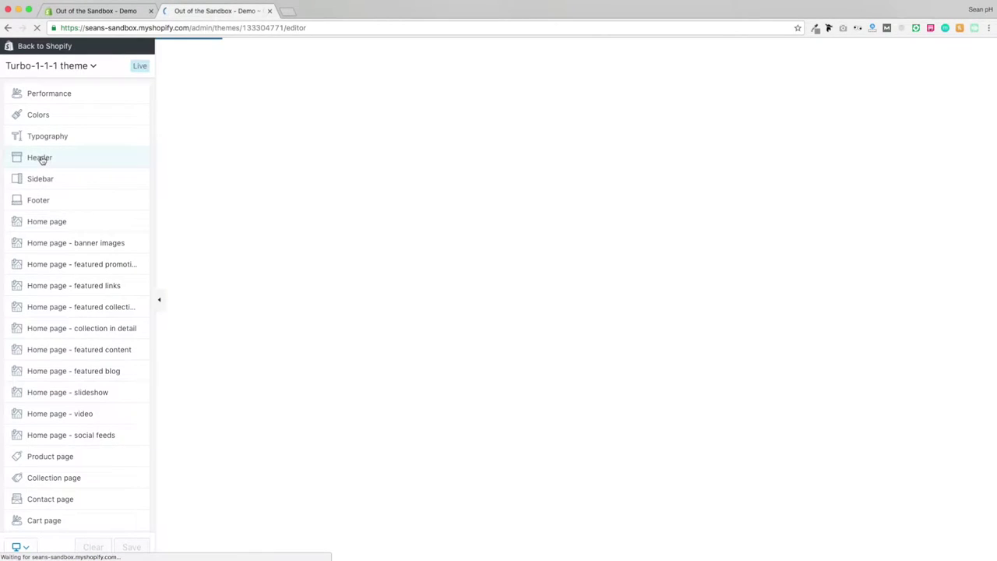
left_click(42, 159)
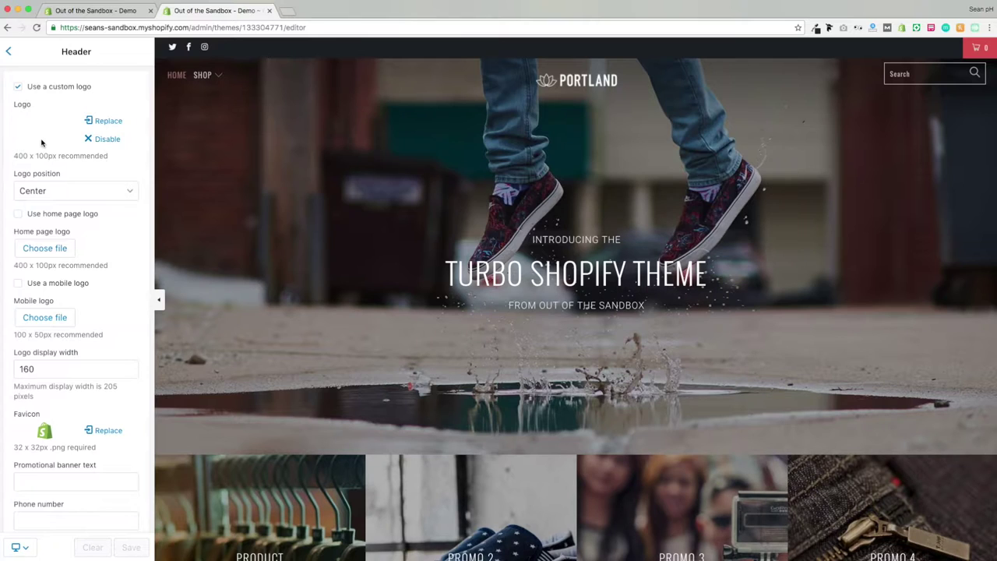
left_click(9, 51)
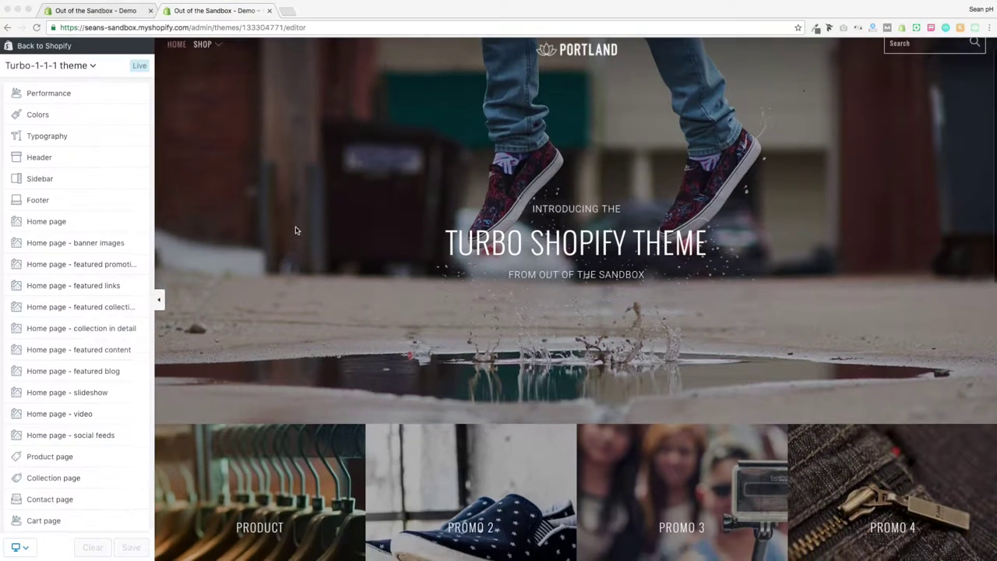
scroll(295, 226, "down", 10)
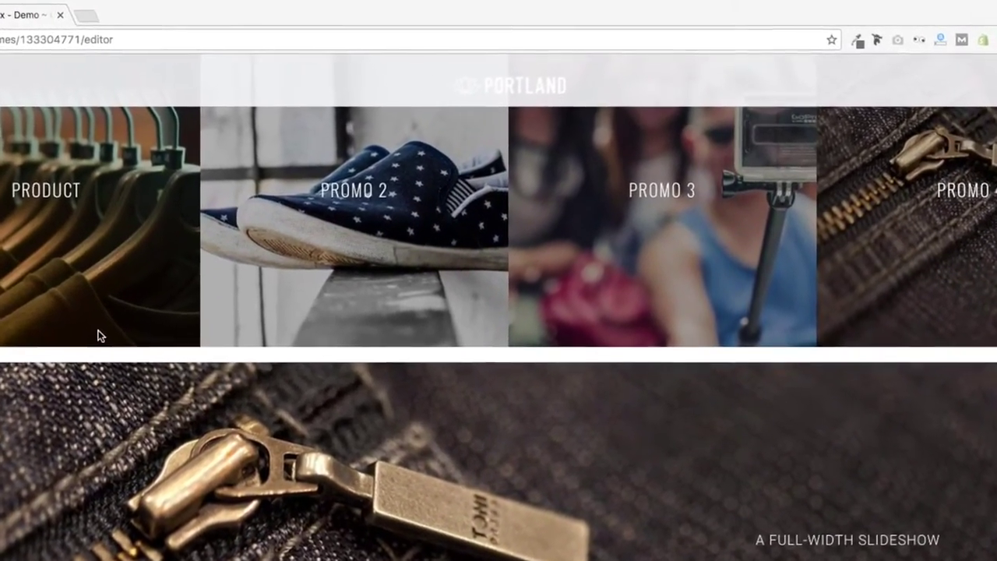
scroll(141, 314, "up", 9)
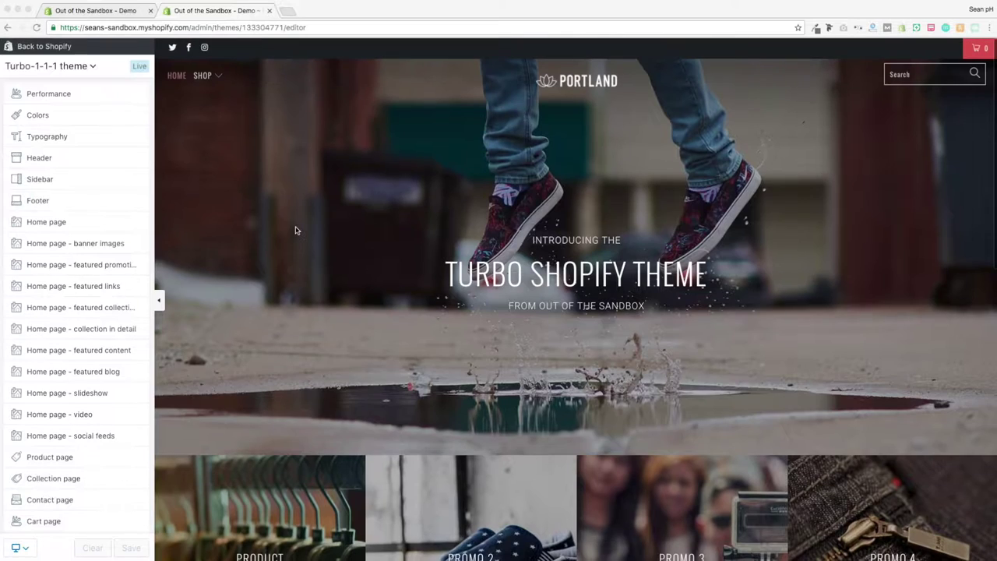
left_click(39, 157)
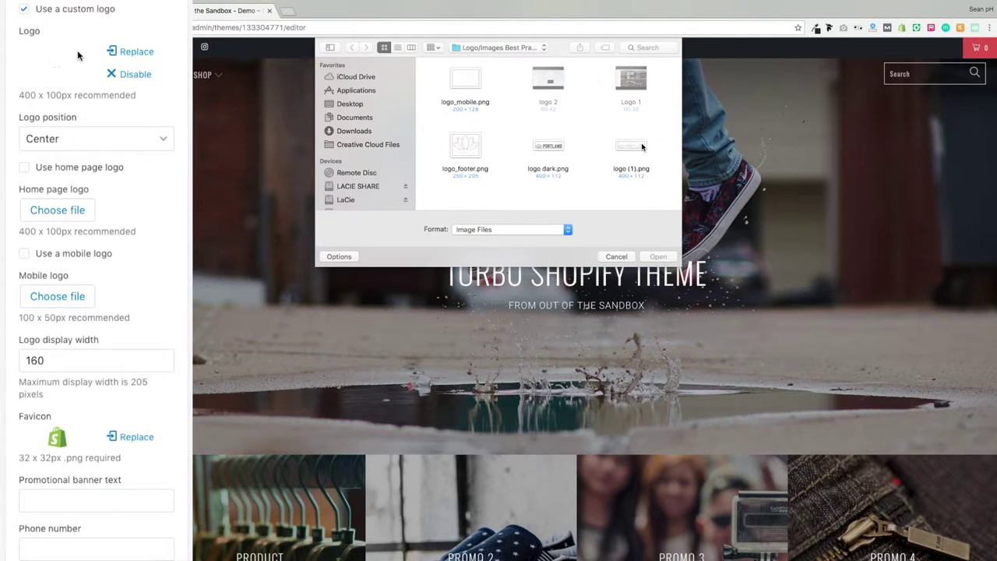
Set logo dark.png as the header logo and logo (1).png as a separate home page logo.
left_click(541, 148)
left_click(658, 257)
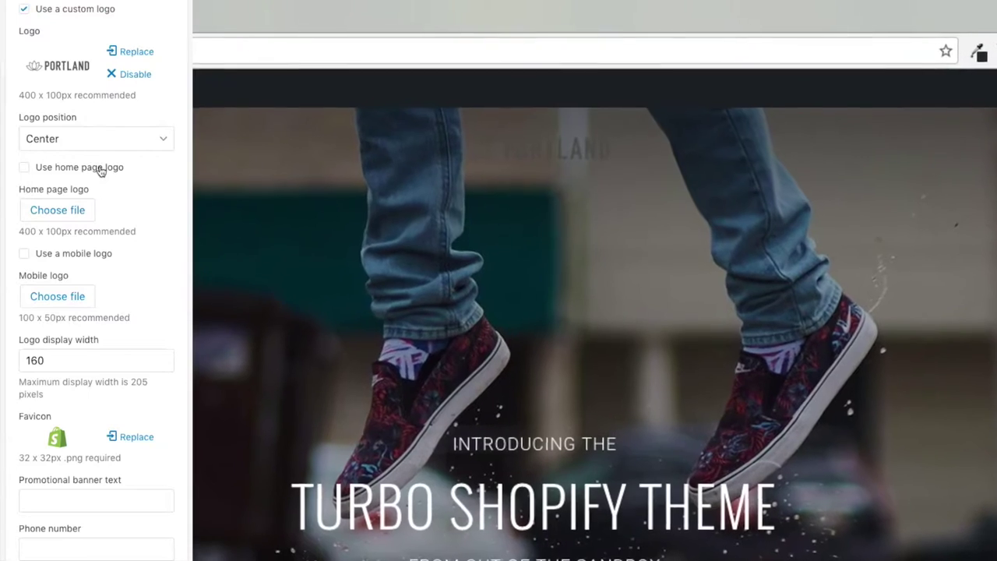
left_click(100, 171)
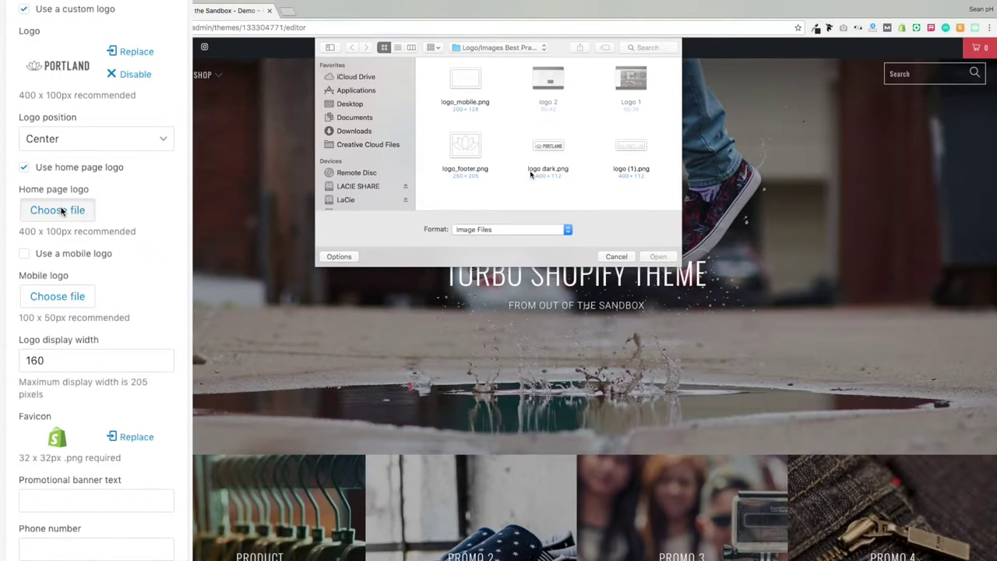
left_click(631, 148)
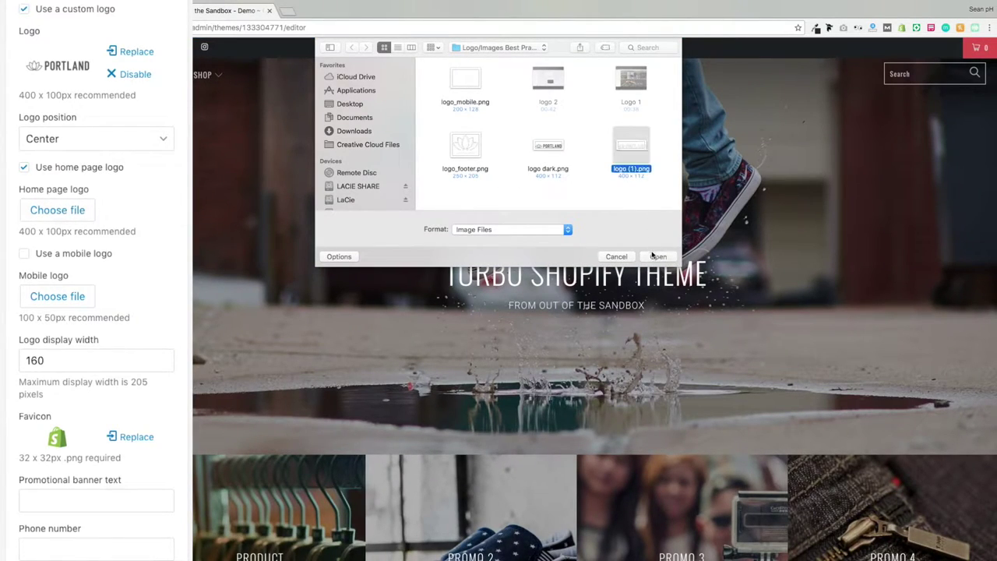
left_click(658, 256)
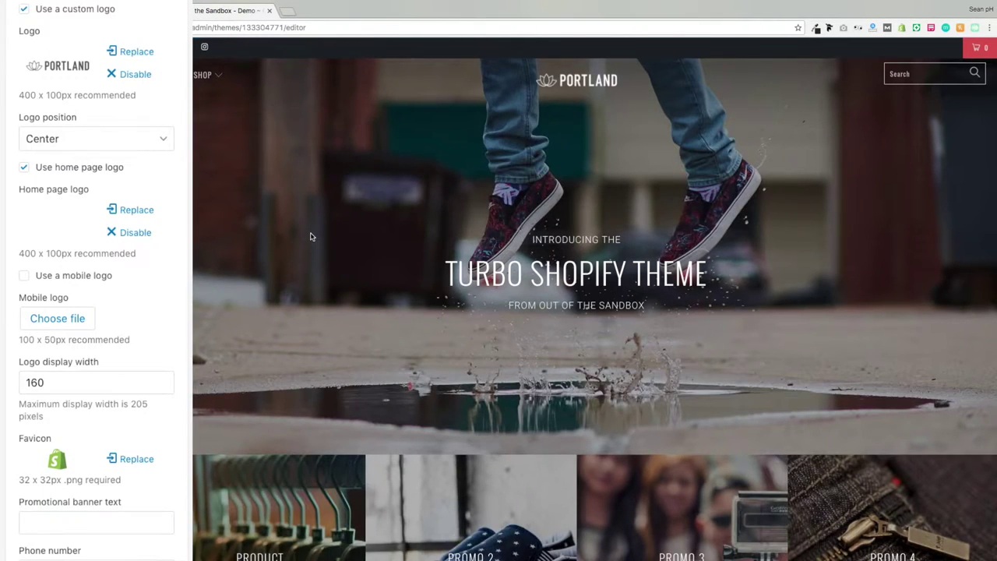
Check the PORTLAND logo in the preview and return to the theme's sections list.
scroll(310, 237, "down", 5)
scroll(310, 237, "down", 4)
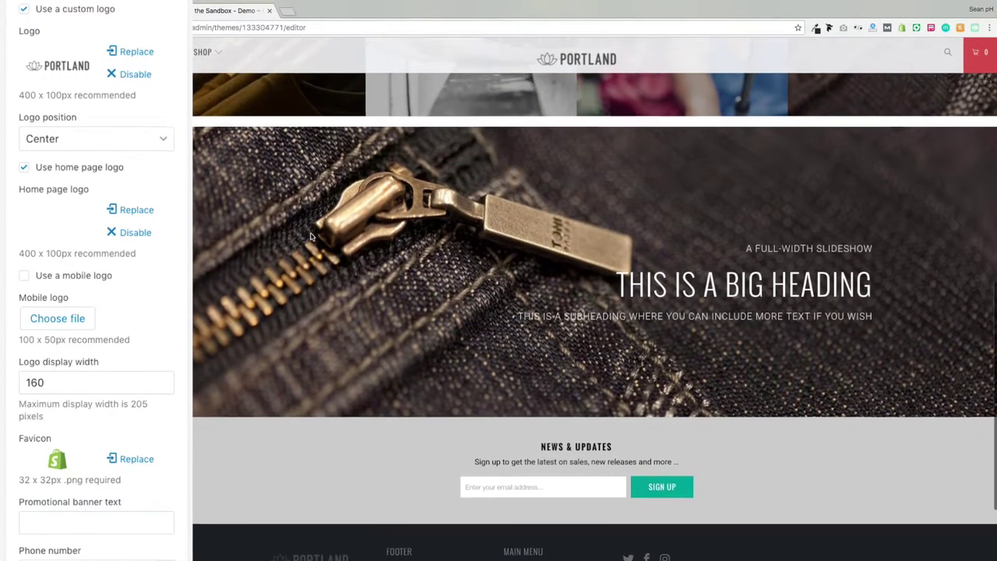
scroll(310, 236, "up", 2)
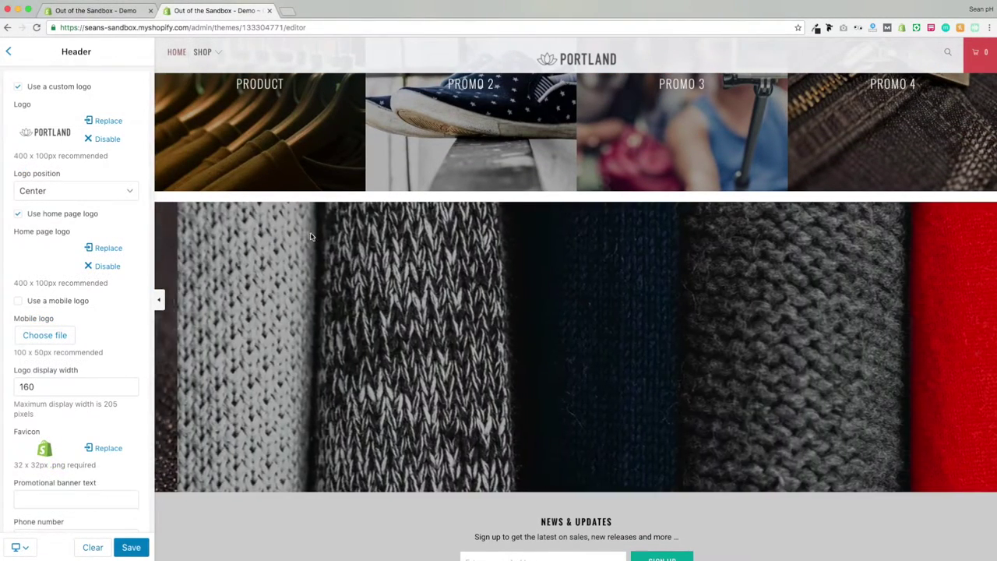
scroll(270, 427, "down", 3)
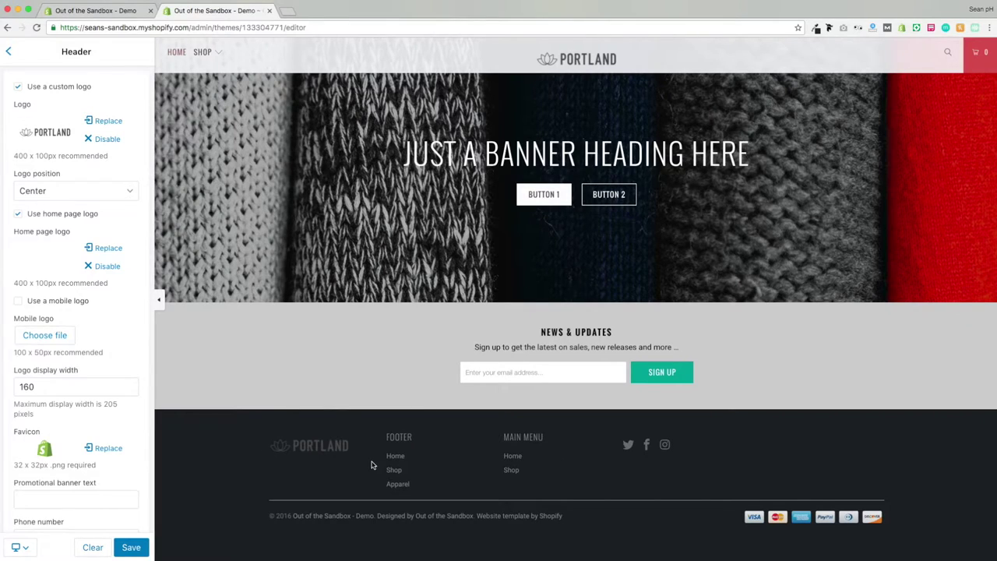
left_click(9, 51)
Enable a footer logo and upload logo_footer.png as the footer logo.
left_click(48, 201)
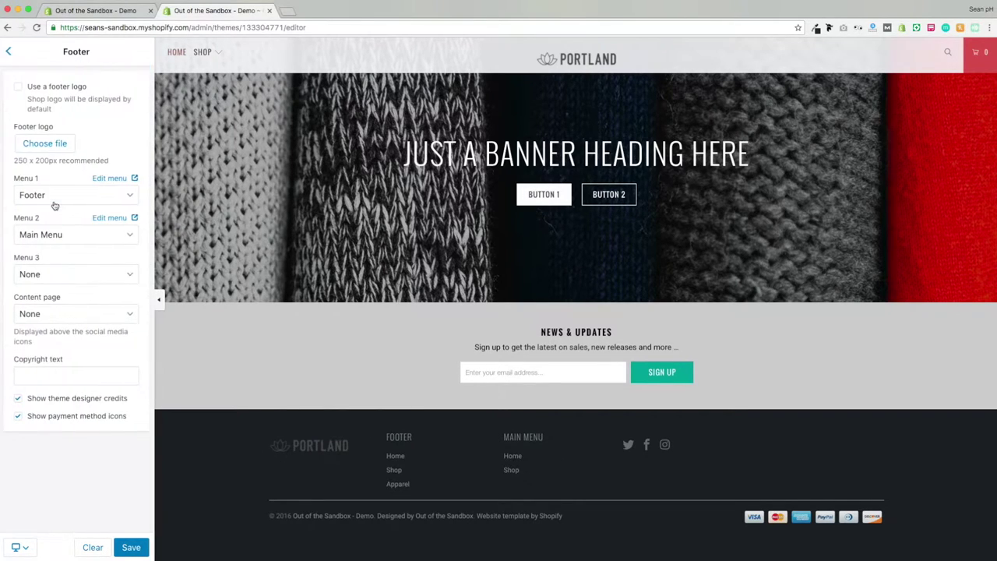
left_click(35, 142)
left_click(465, 164)
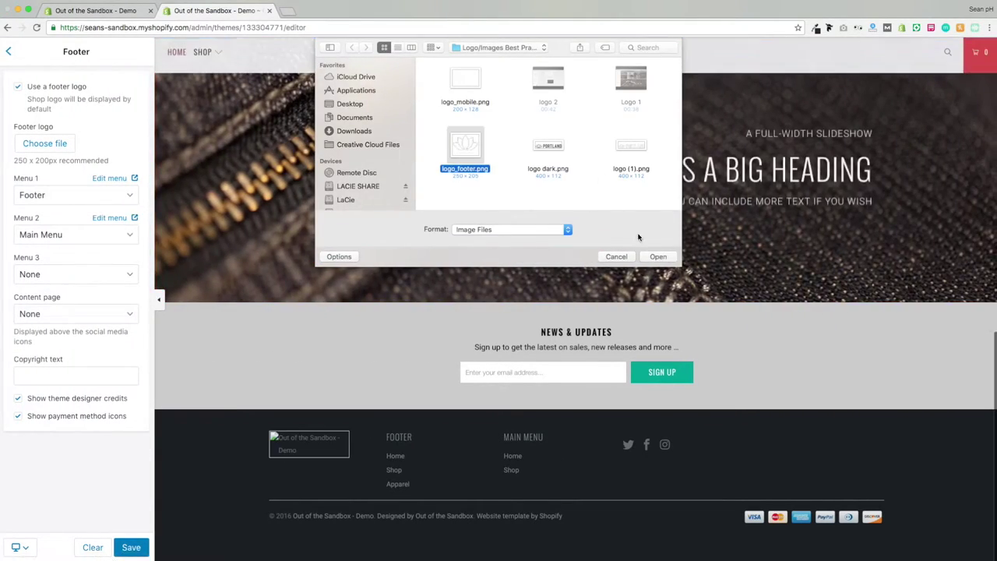
left_click(659, 257)
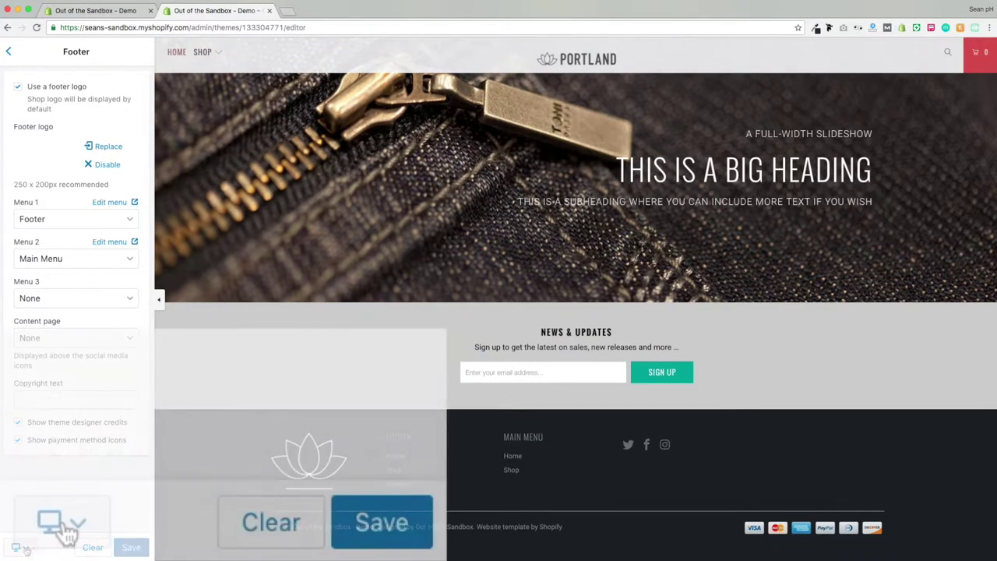
Switch the storefront preview to Small screen size.
left_click(20, 547)
left_click(49, 519)
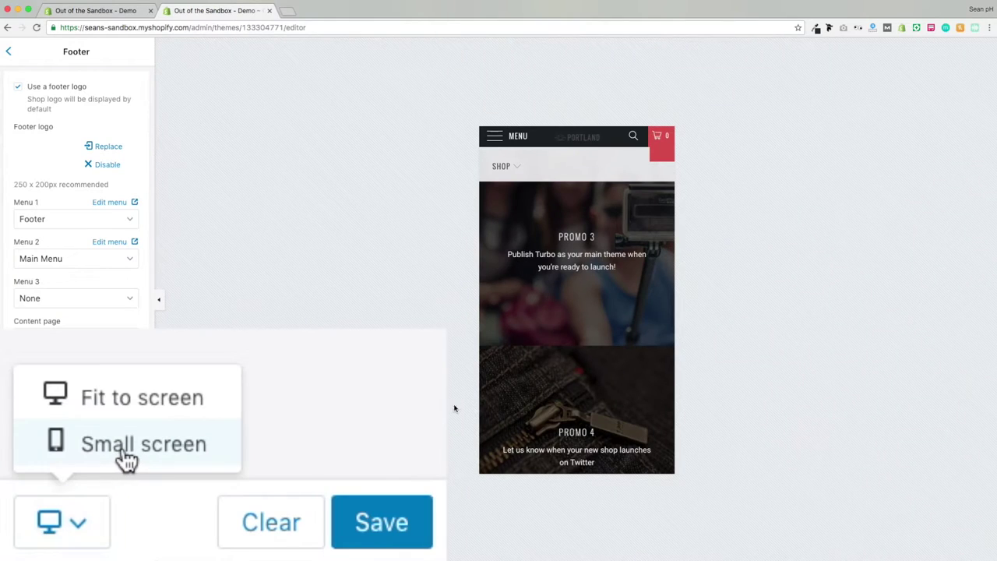
left_click(125, 457)
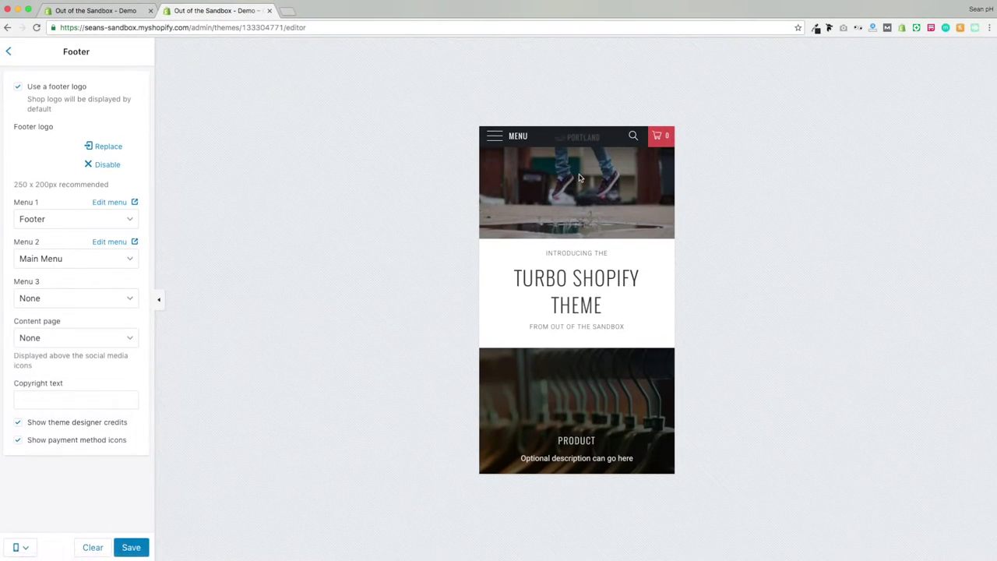
Enable a separate mobile logo in Header settings and upload its image.
left_click(9, 52)
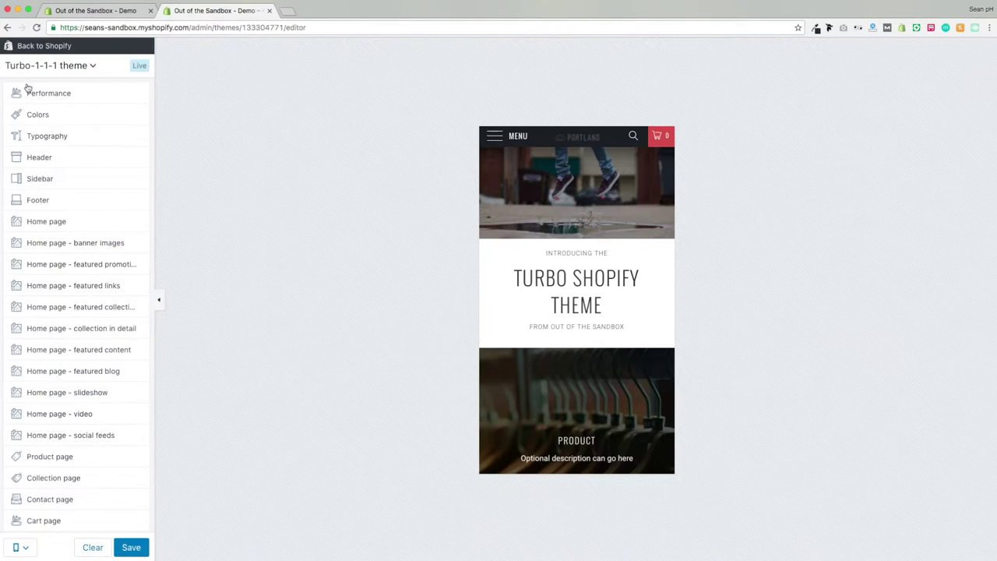
left_click(34, 156)
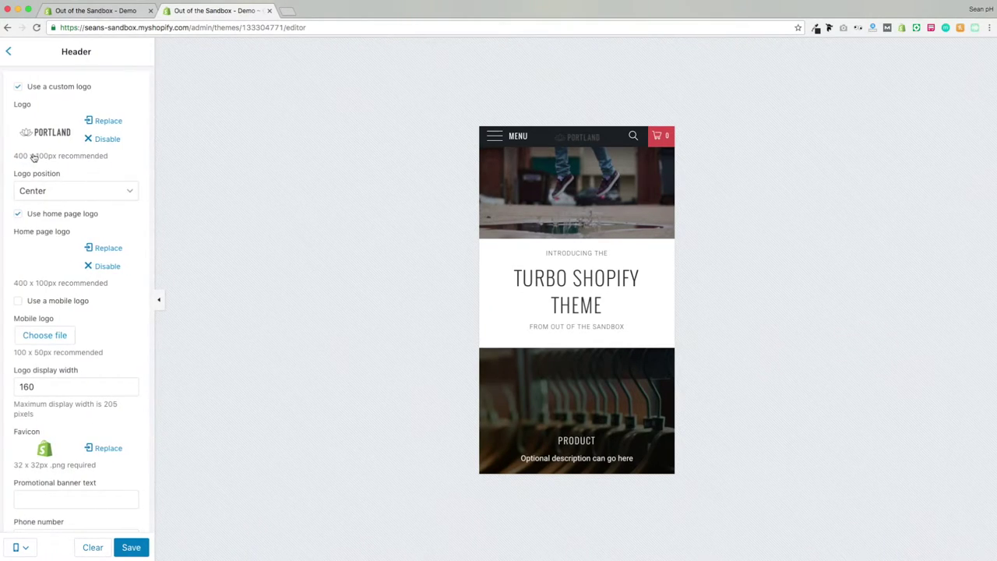
left_click(48, 302)
left_click(54, 338)
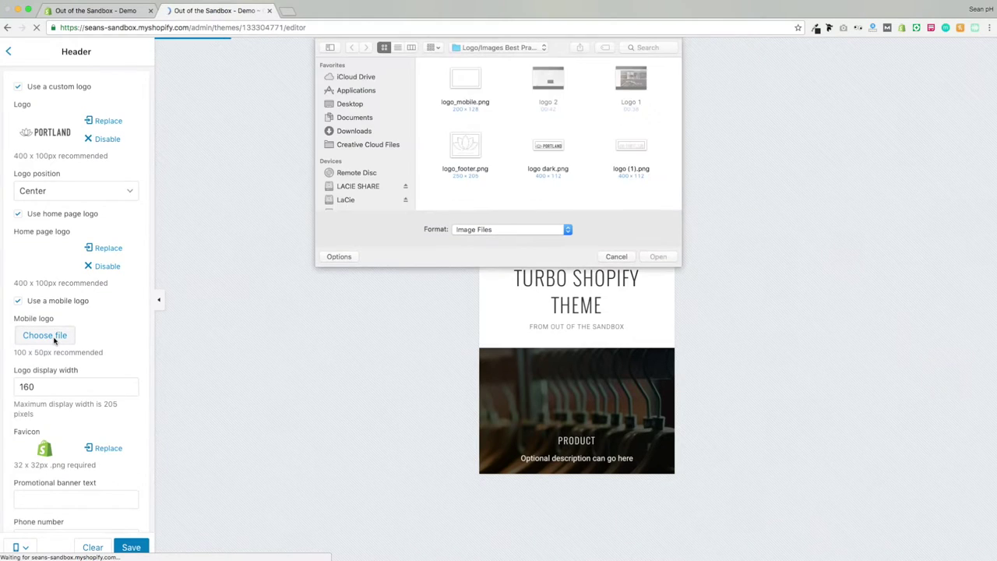
left_click(660, 258)
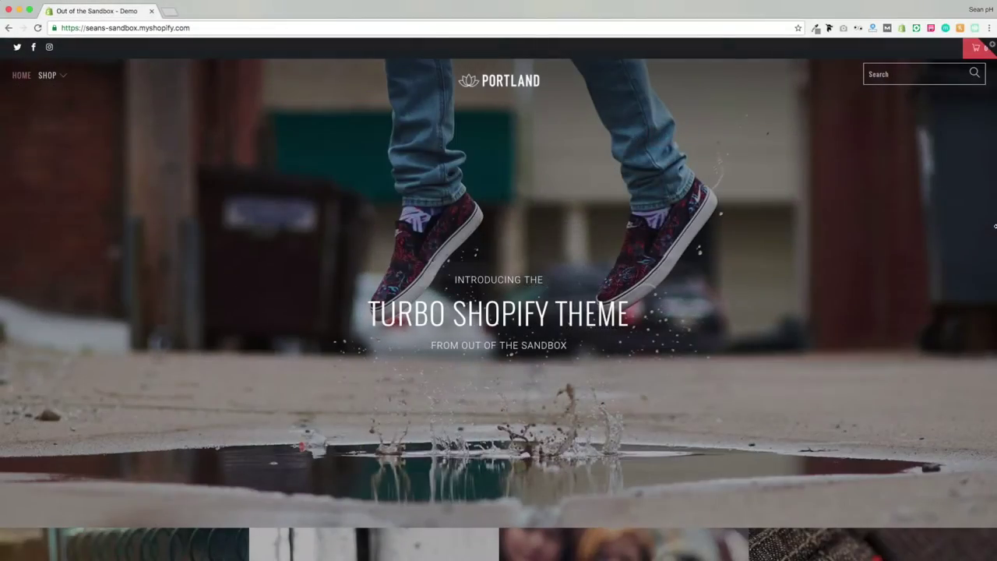
left_click_drag(995, 225, 178, 236)
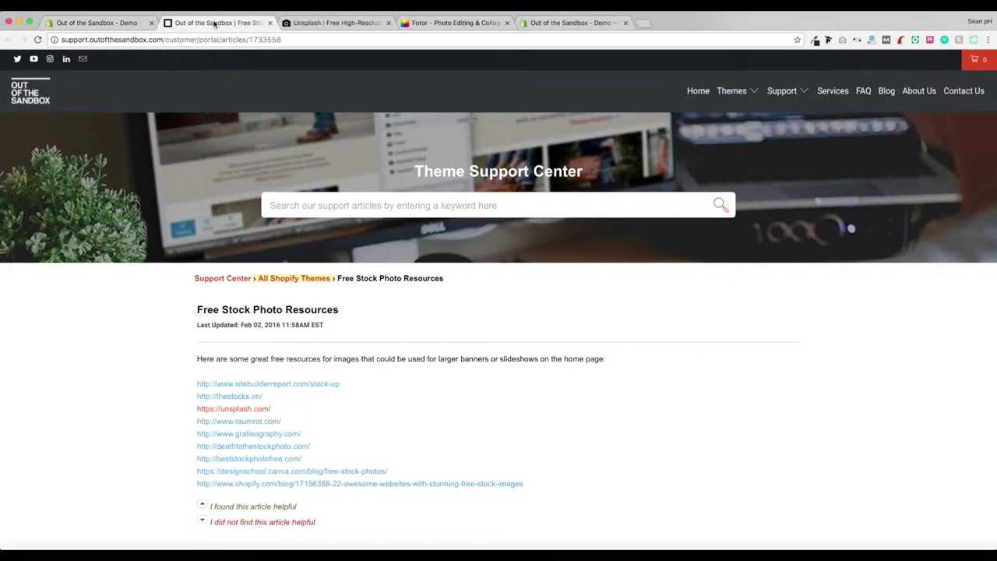
Scroll the stock photo article, then switch to the Unsplash tab with the sunset lake photo.
scroll(179, 359, "down", 3)
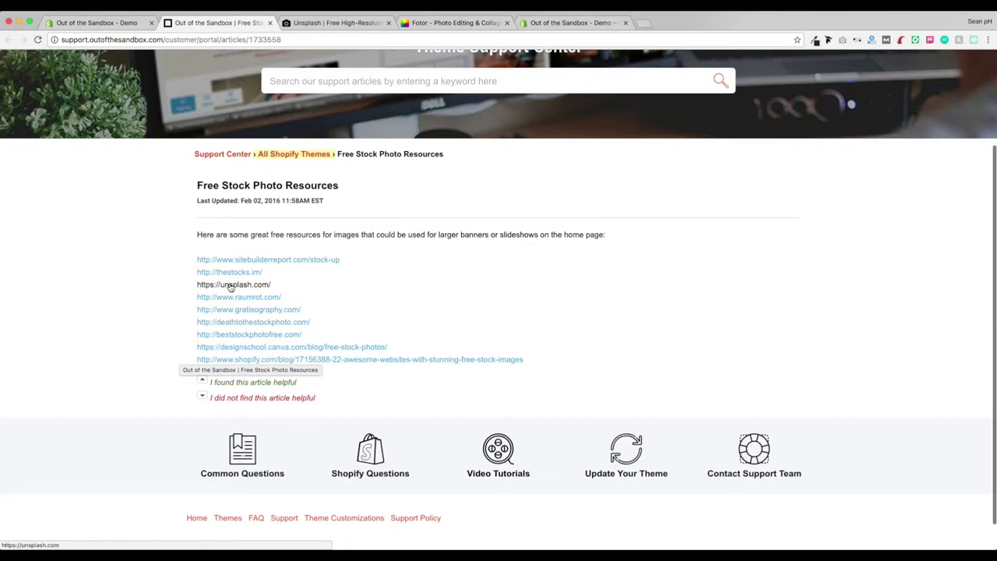
left_click(343, 25)
scroll(80, 334, "up", 2)
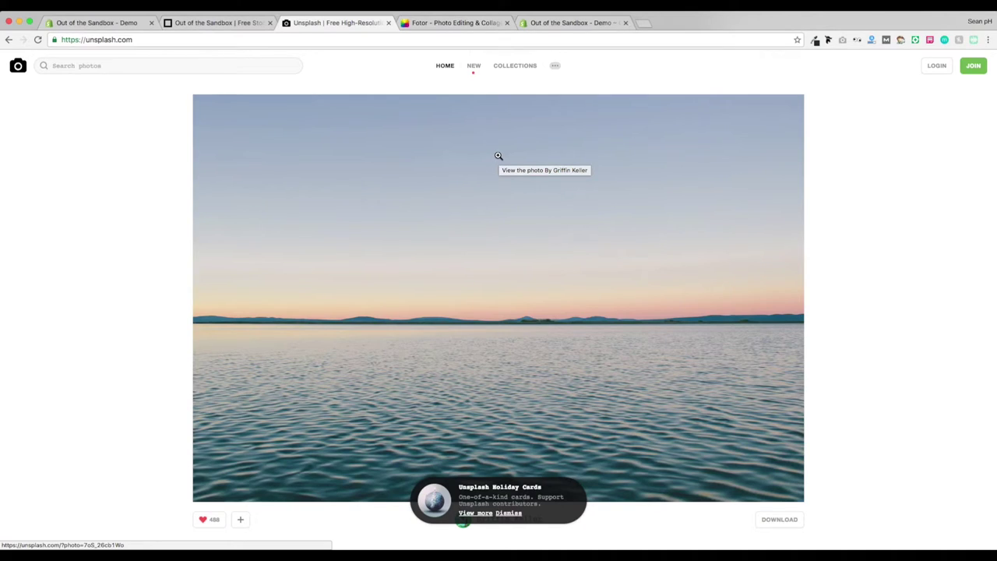
Resize the lake photo in Fotor to 1800 px wide.
left_click(441, 24)
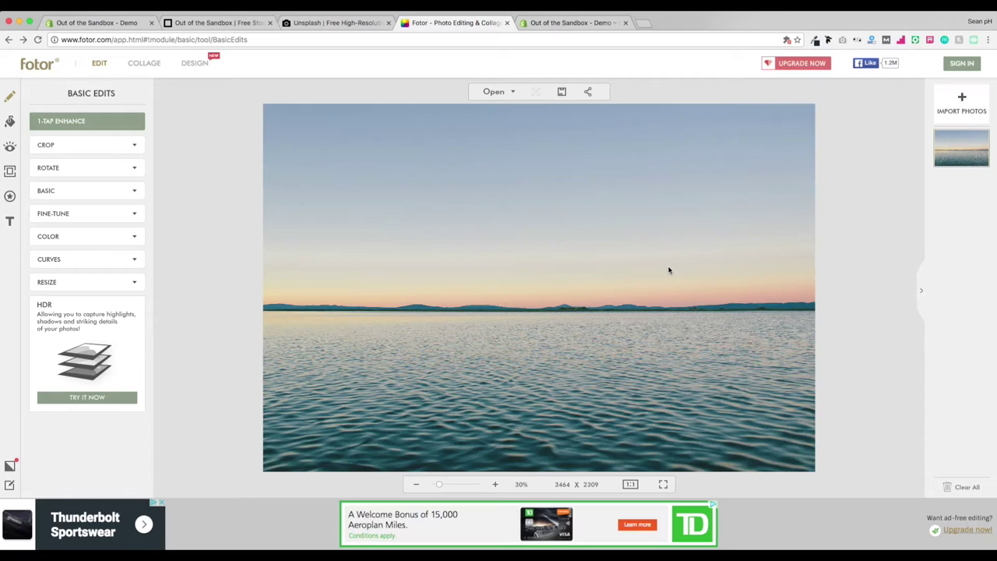
left_click(55, 285)
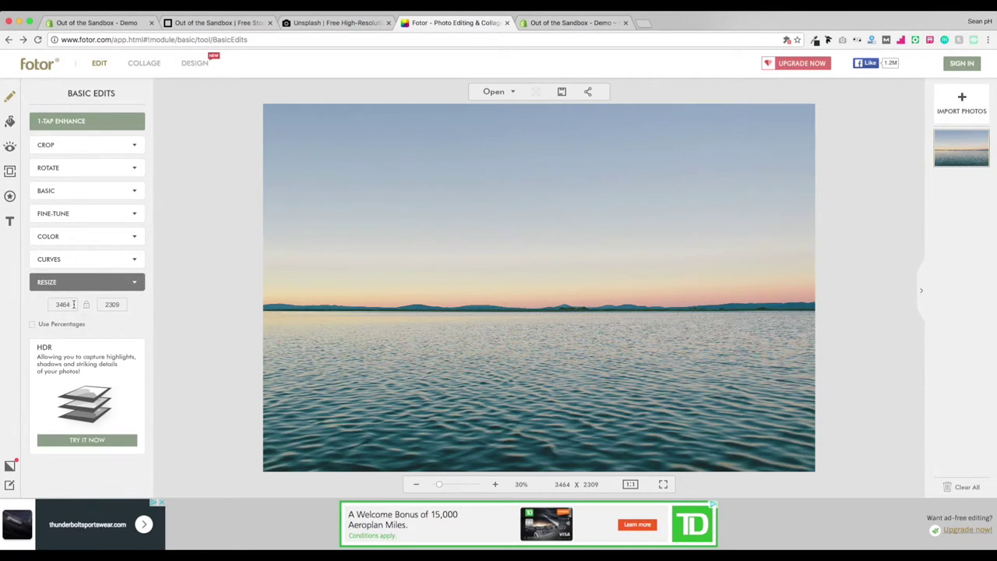
left_click_drag(73, 304, 34, 306)
type("1800")
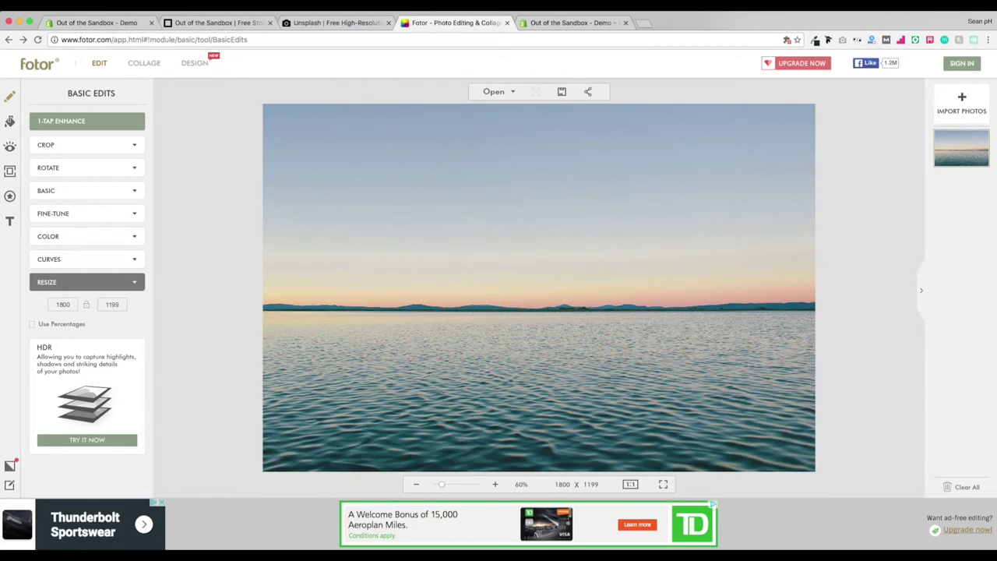
Crop the photo to 1800 × 1000 at its bottom edge and save it to the computer.
left_click(117, 146)
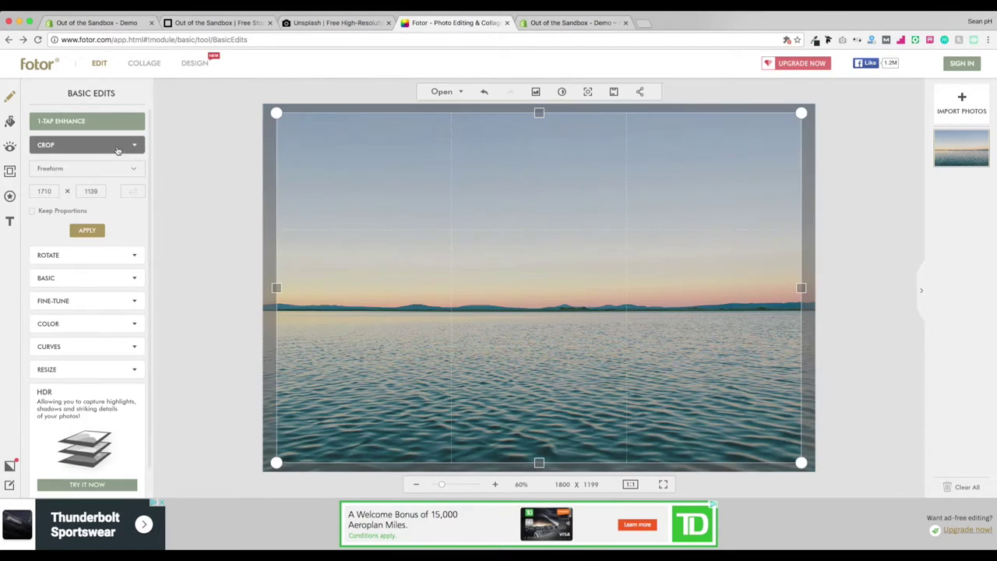
left_click_drag(51, 189, 38, 191)
type("1800")
left_click_drag(103, 192, 83, 192)
type("1000")
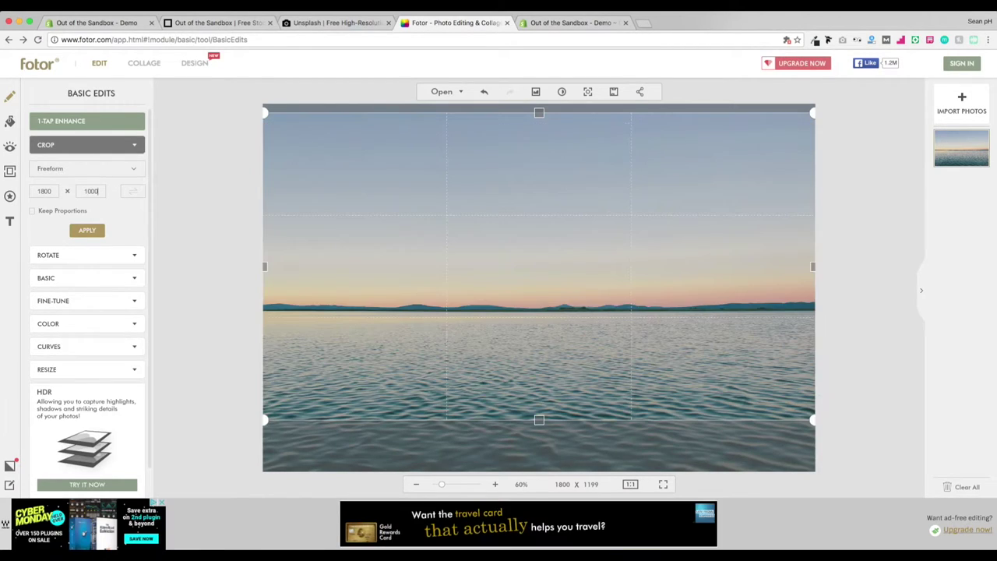
left_click_drag(513, 211, 514, 276)
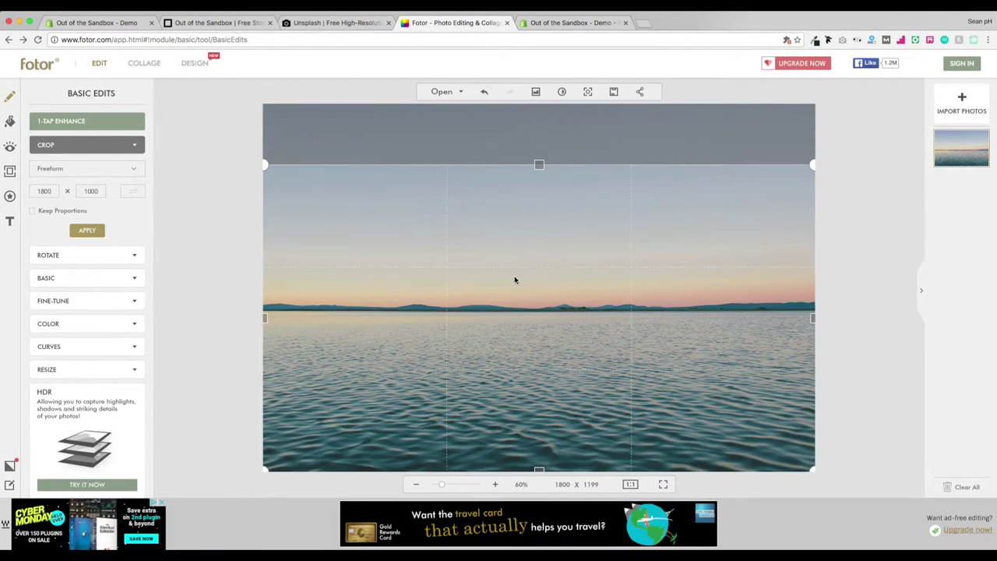
left_click(86, 230)
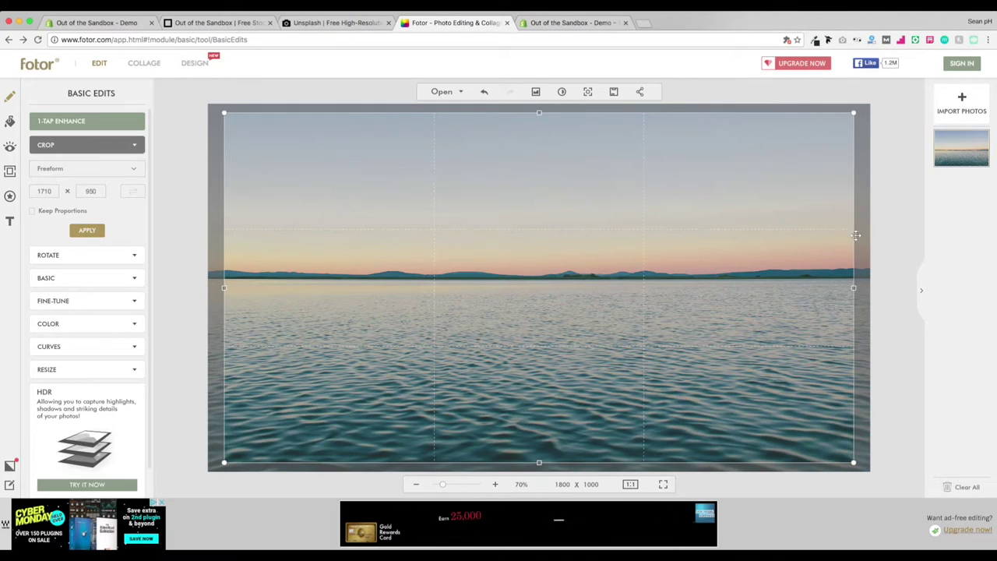
left_click(614, 92)
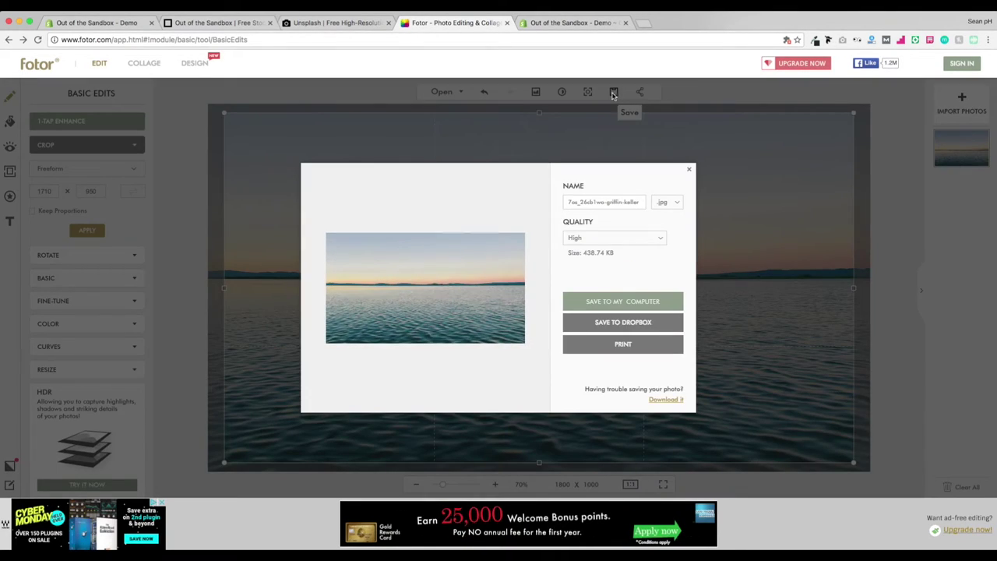
left_click(567, 22)
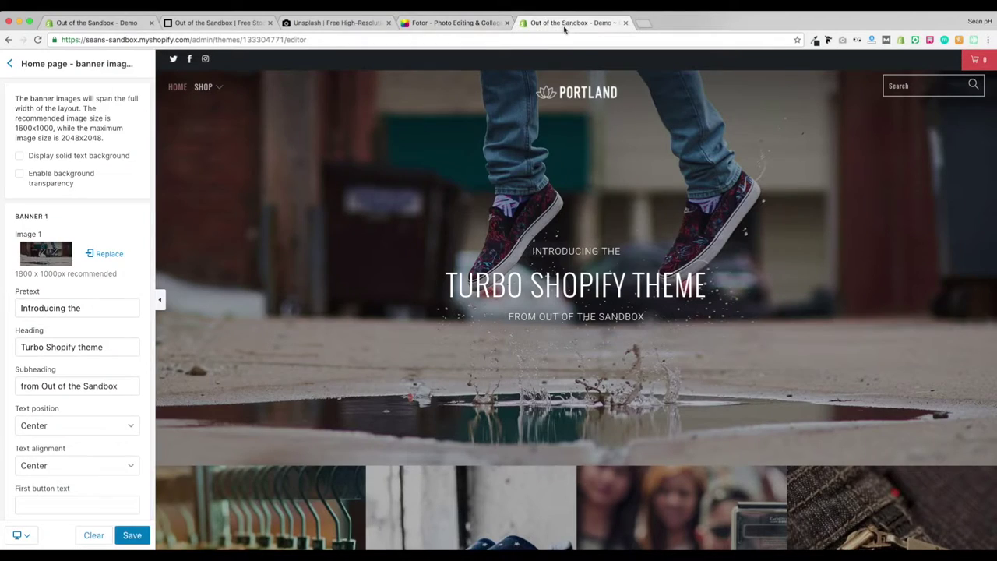
Upload the cropped lake JPG as Banner 1's image and check it in the preview.
left_click(53, 255)
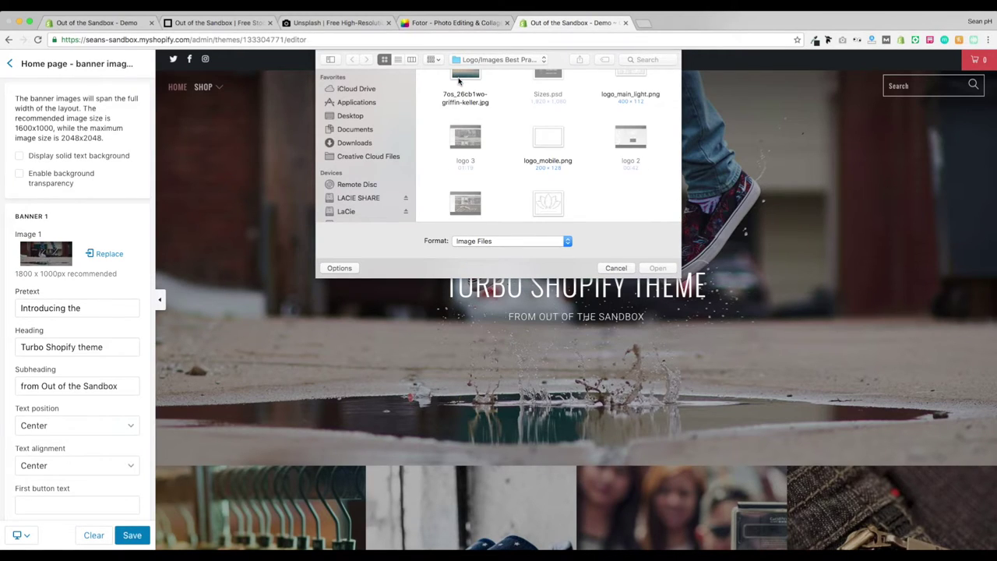
left_click(462, 78)
left_click(667, 273)
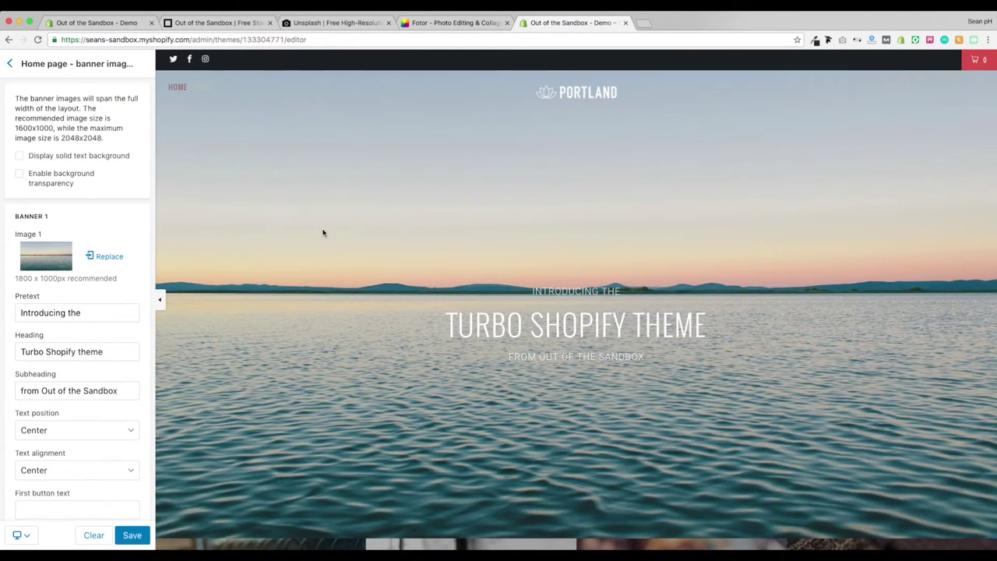
scroll(322, 232, "down", 1)
scroll(322, 232, "up", 1)
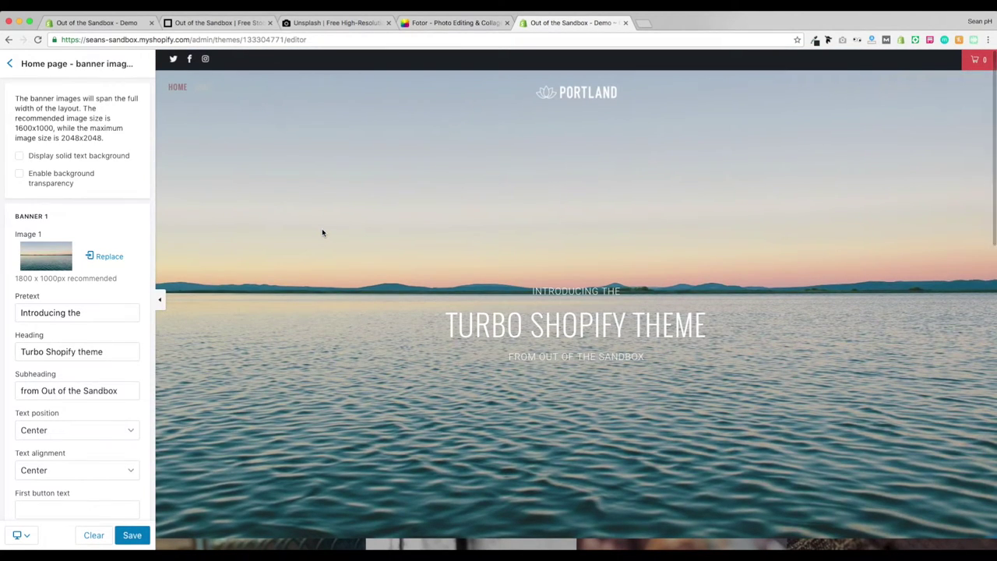
scroll(323, 232, "down", 2)
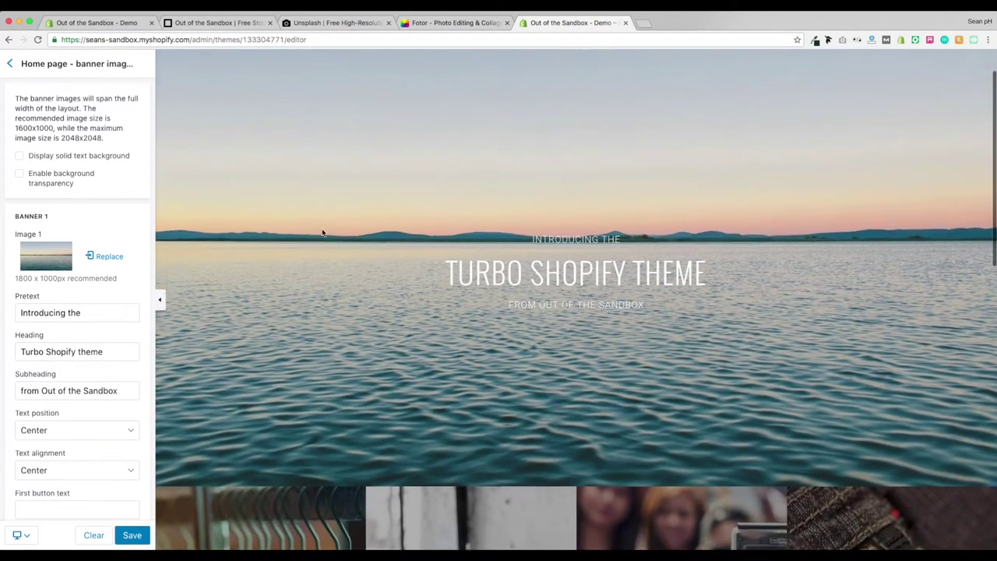
scroll(321, 232, "down", 5)
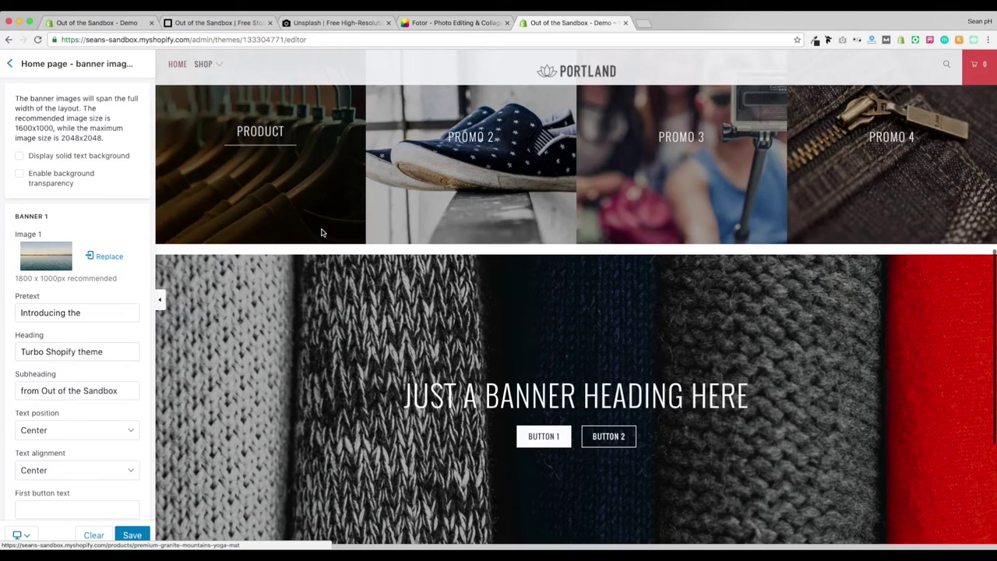
scroll(322, 232, "up", 8)
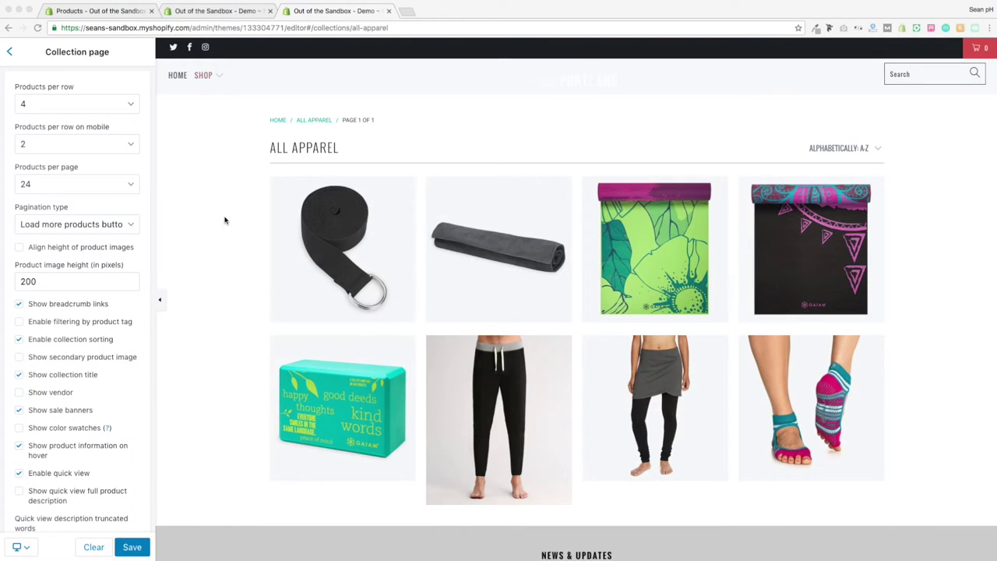
Scroll down through the All Apparel collection in the store preview.
scroll(224, 220, "down", 2)
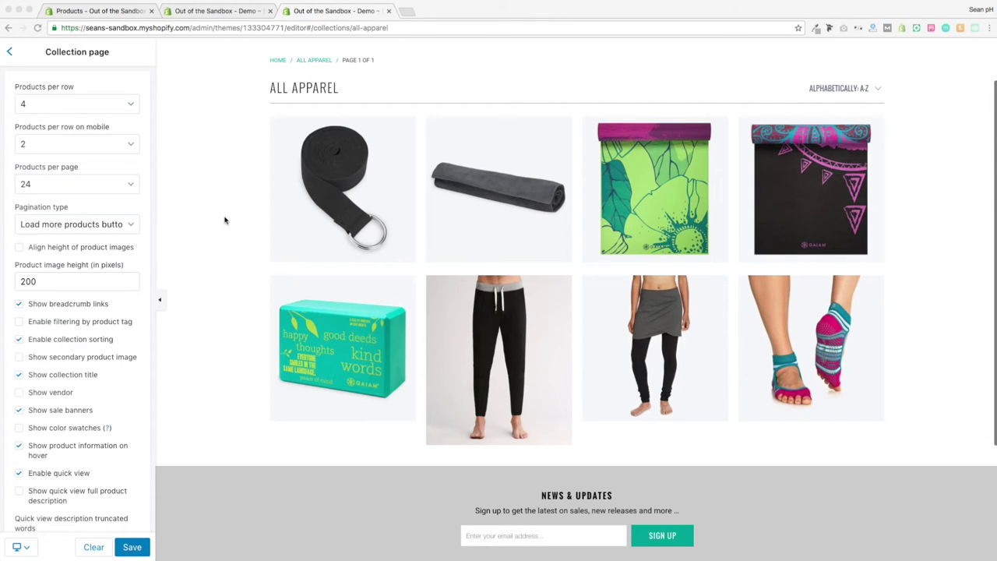
scroll(224, 220, "down", 1)
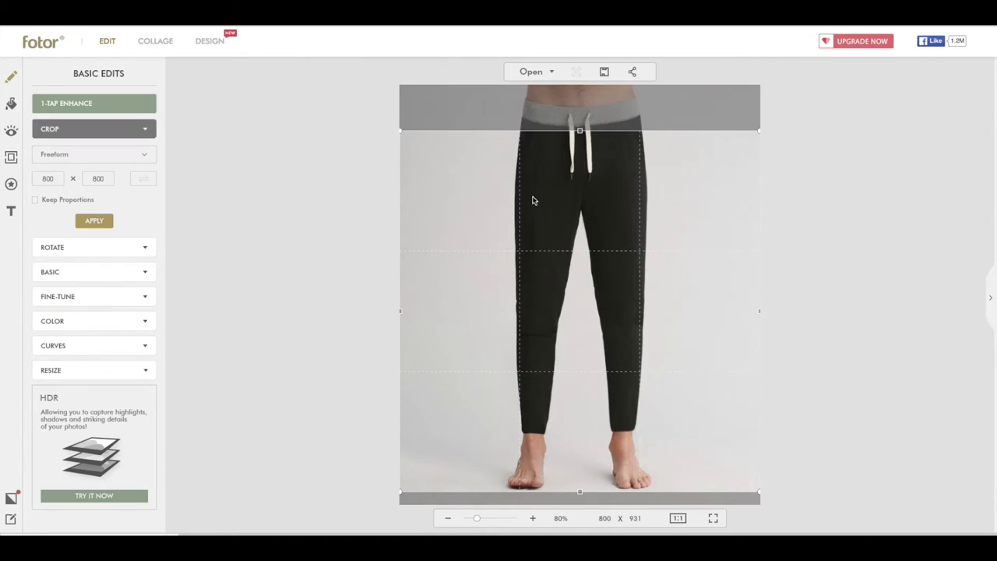
left_click_drag(571, 196, 575, 236)
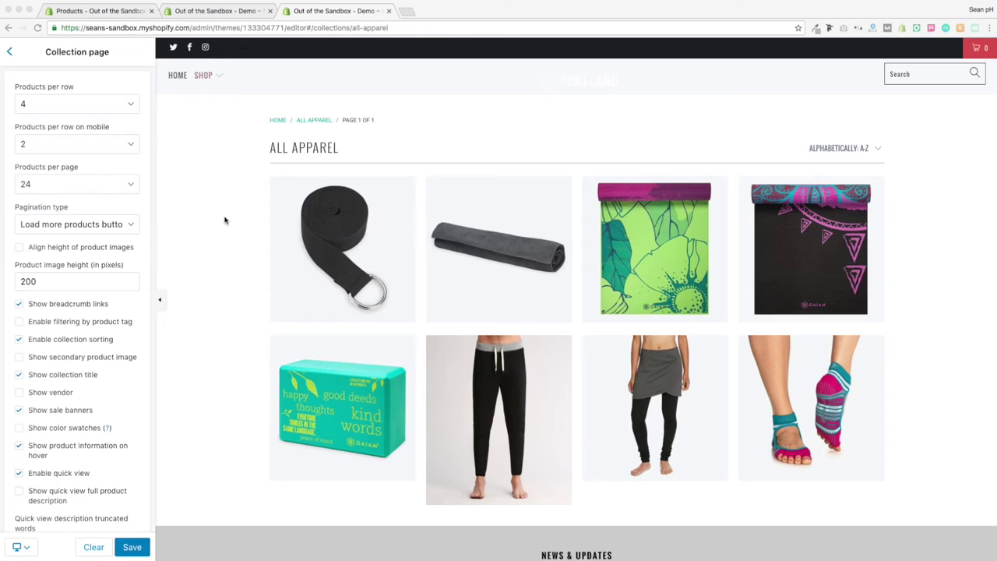
scroll(224, 220, "down", 2)
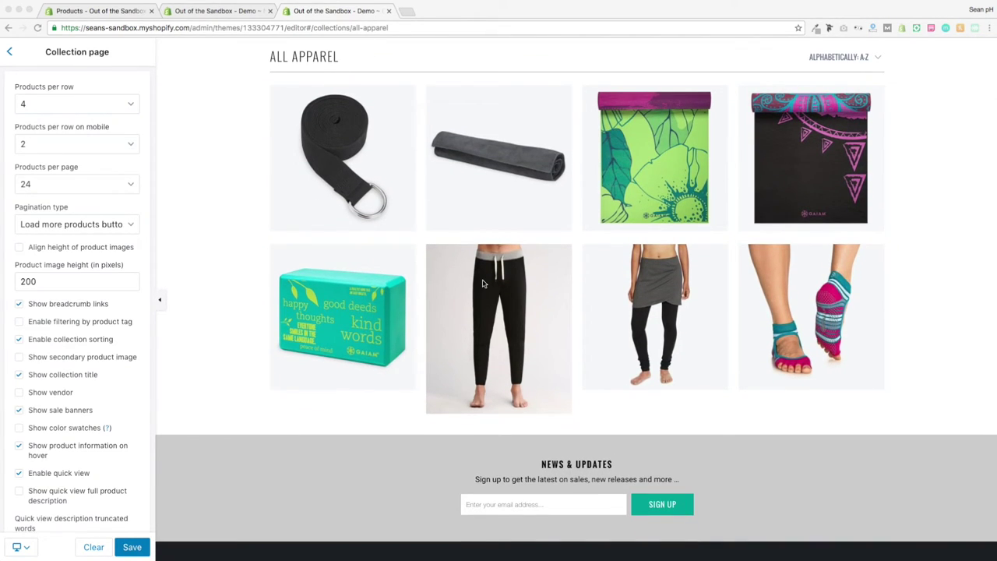
Inspect the Maia Skirt product image in the collection preview.
mouse_move(509, 298)
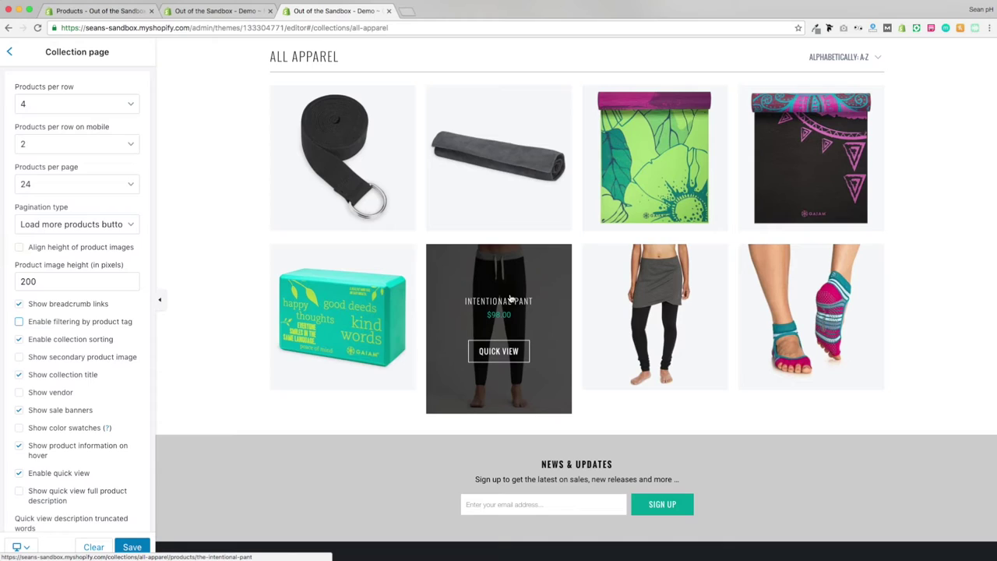
right_click(641, 267)
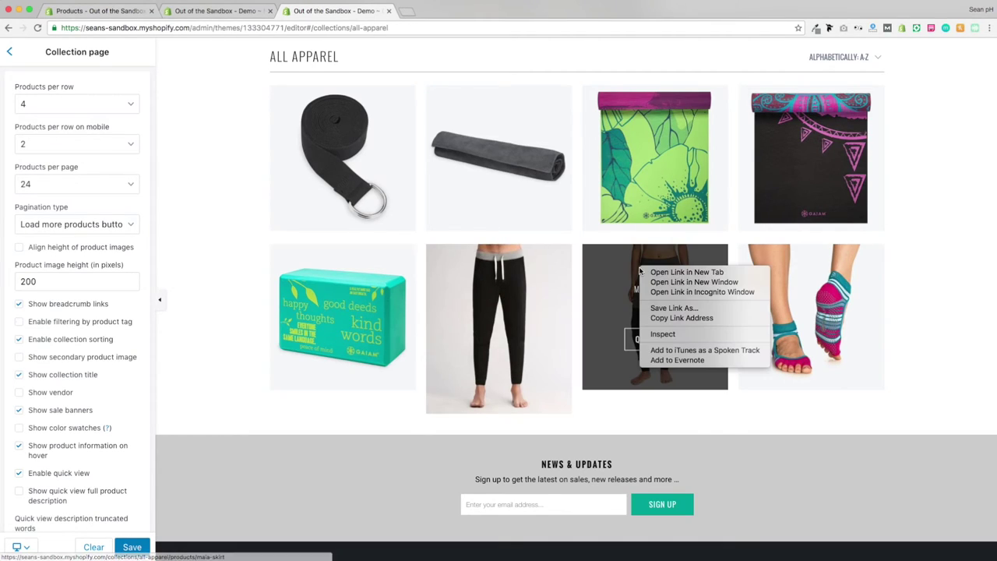
left_click(677, 336)
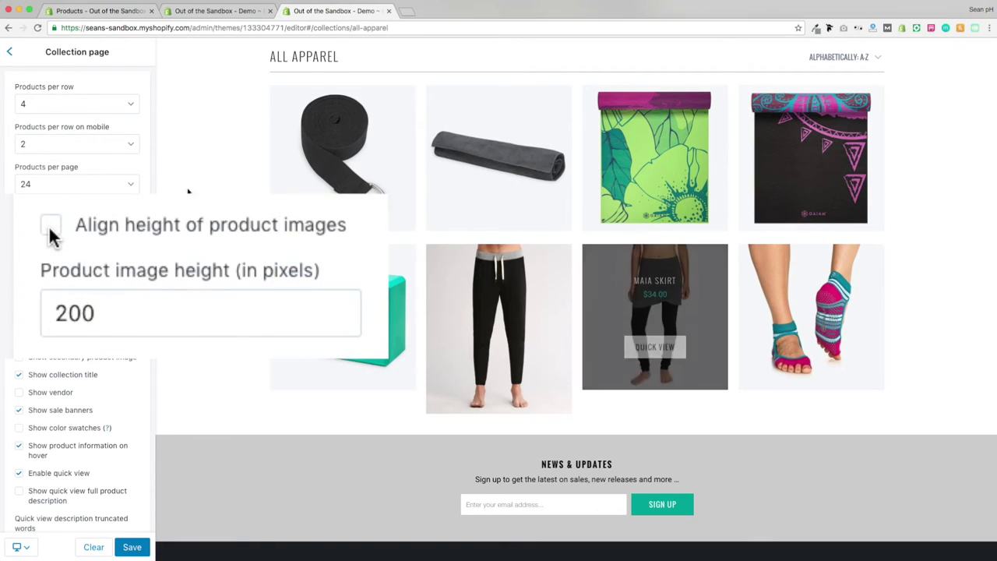
Turn on Align height of product images and set the image height to 280.
left_click(19, 249)
scroll(78, 272, "down", 1)
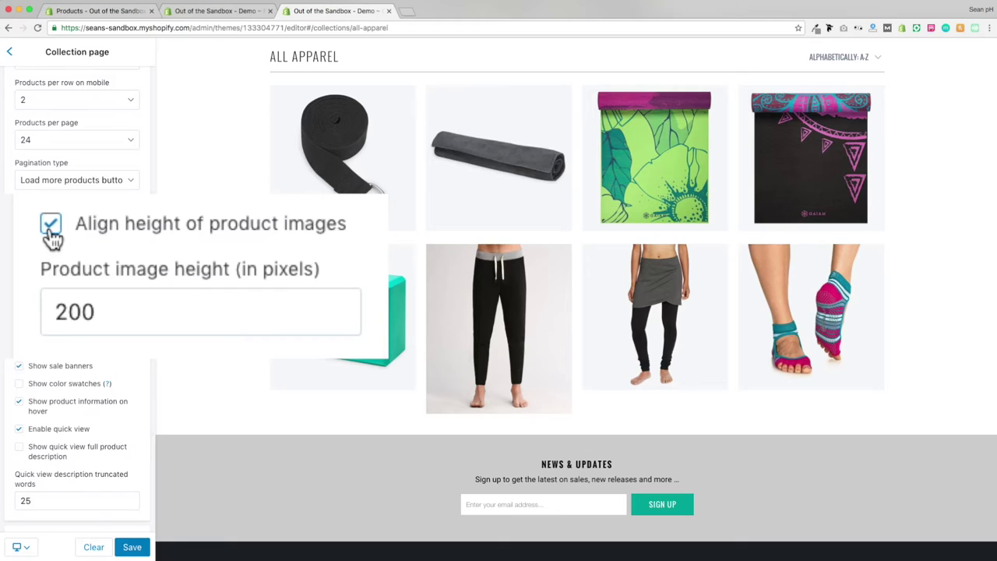
double_click(109, 308)
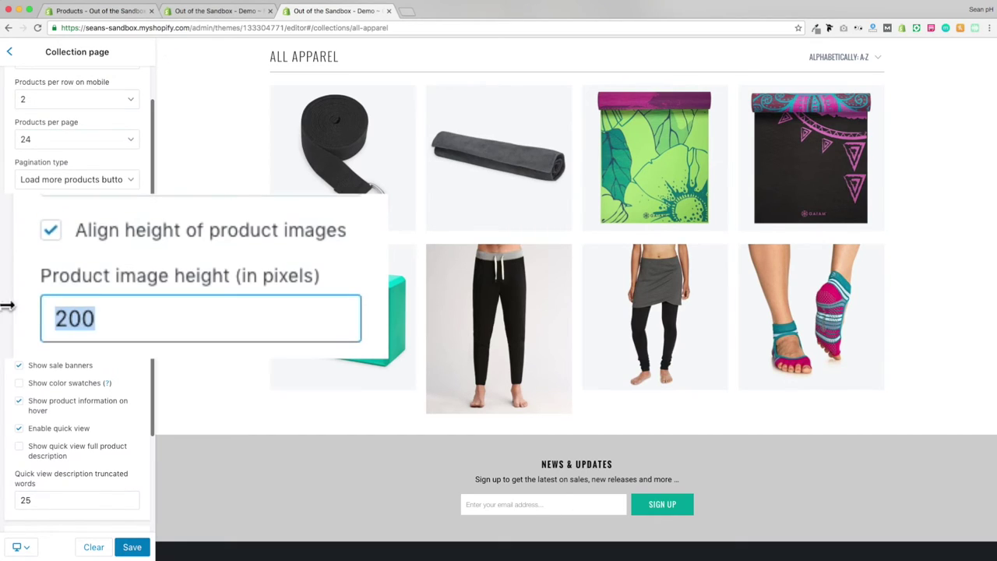
type("280")
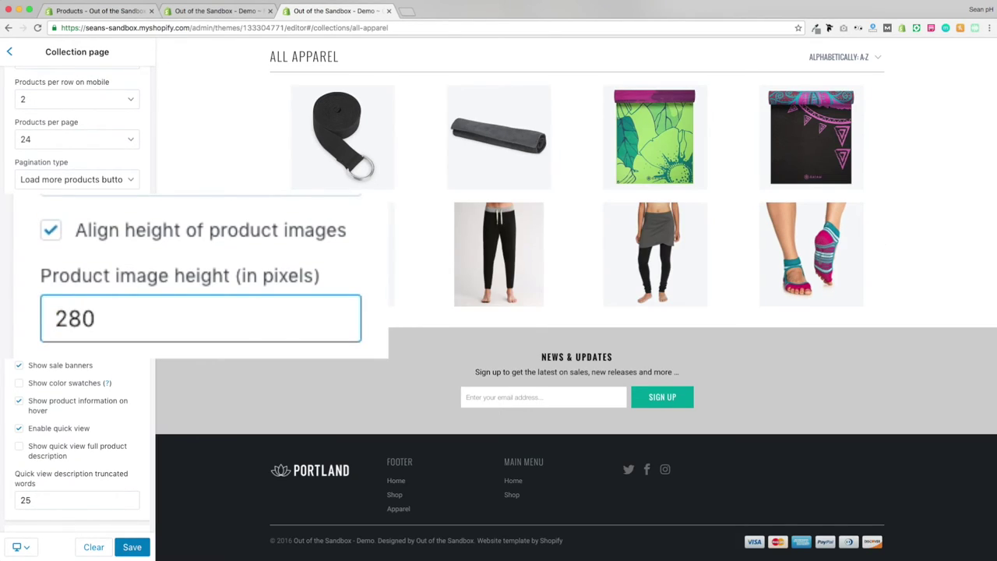
scroll(78, 296, "up", 1)
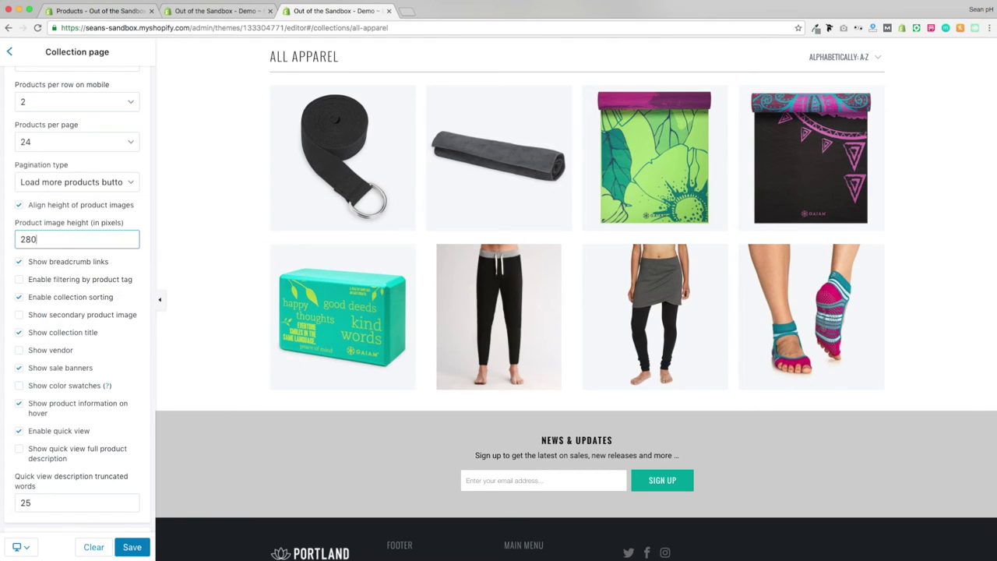
Go back from Collection page settings to the Turbo-1-1-1 sections list.
left_click(92, 547)
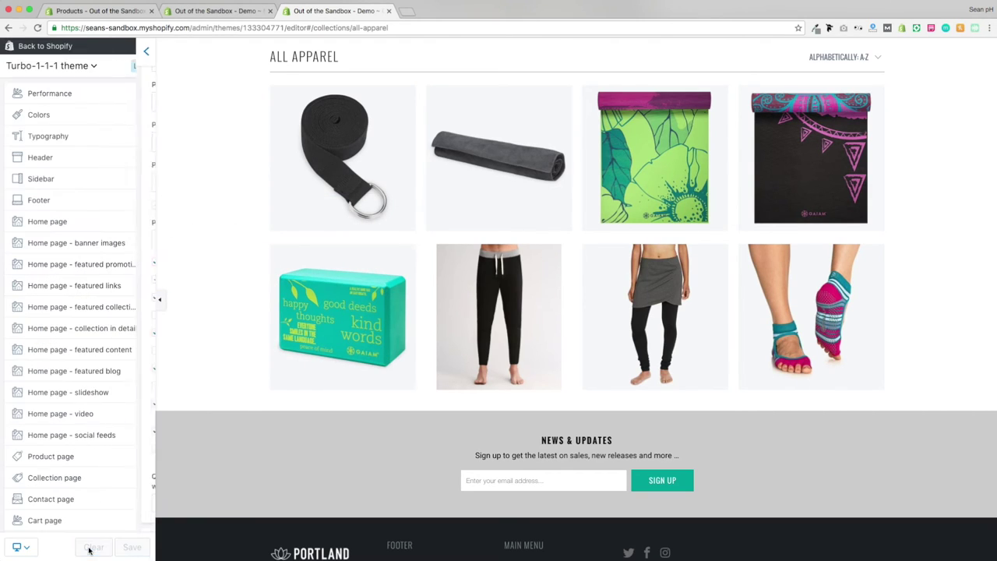